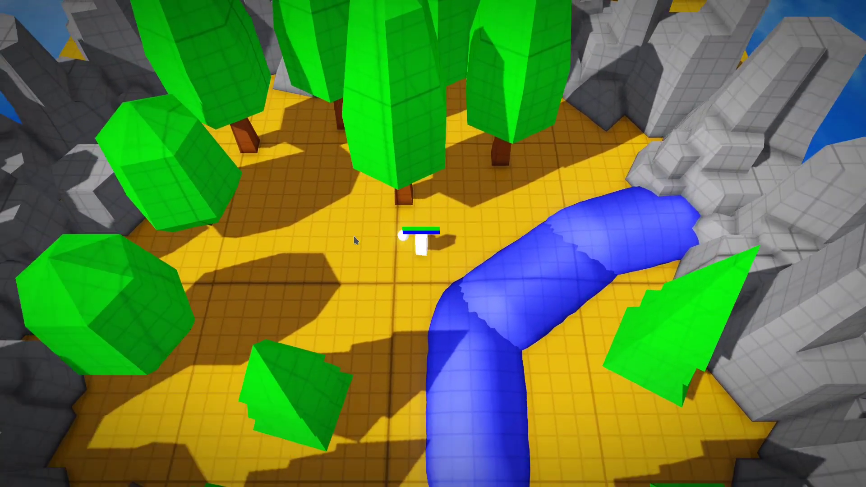
pyautogui.press('a')
pyautogui.press('w')
# Step: Walk the player around the running game to examine the level's lighting, shadows and terrain
pyautogui.press('s')
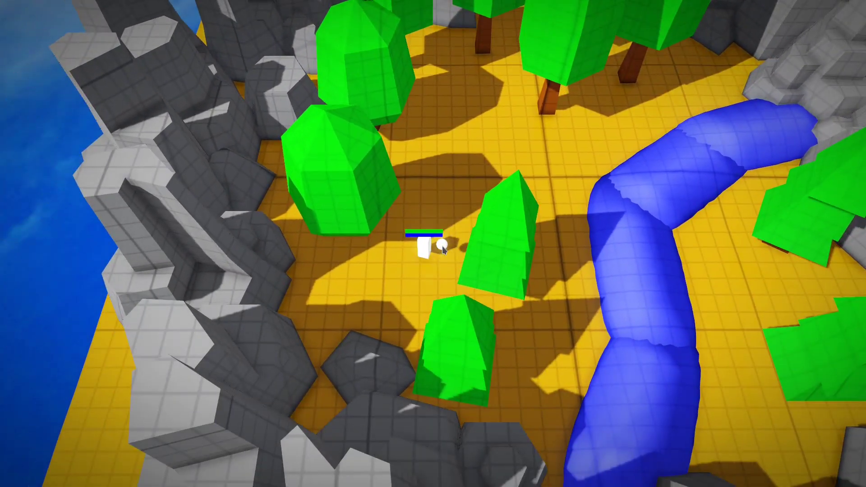
pyautogui.moveTo(441, 246); pyautogui.dragTo(419, 220, button='right')
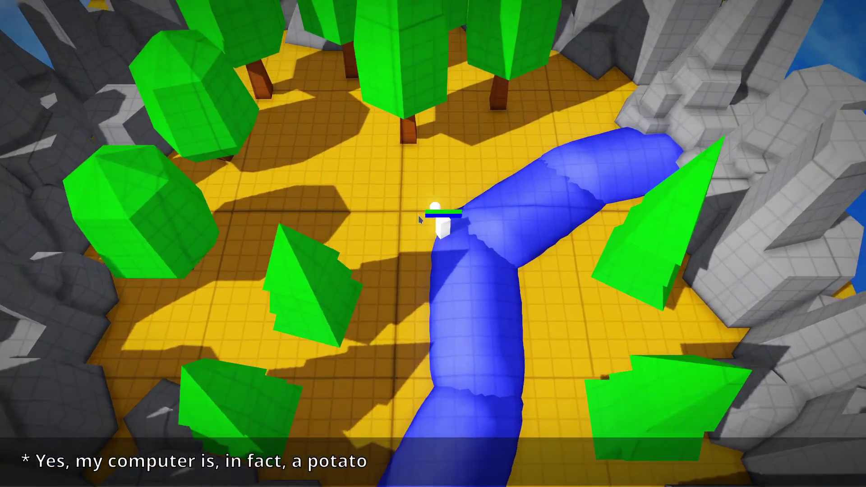
pyautogui.press('w')
pyautogui.press('d')
pyautogui.press('s')
pyautogui.press('a')
pyautogui.press('w')
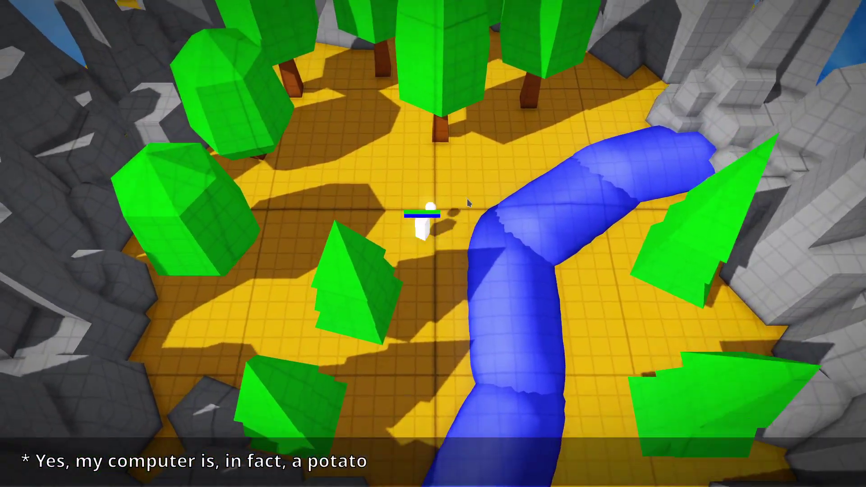
pyautogui.moveTo(467, 203)
pyautogui.mouseDown(button='right')
pyautogui.moveTo(491, 233)
pyautogui.moveTo(467, 218)
pyautogui.mouseUp(button='right')
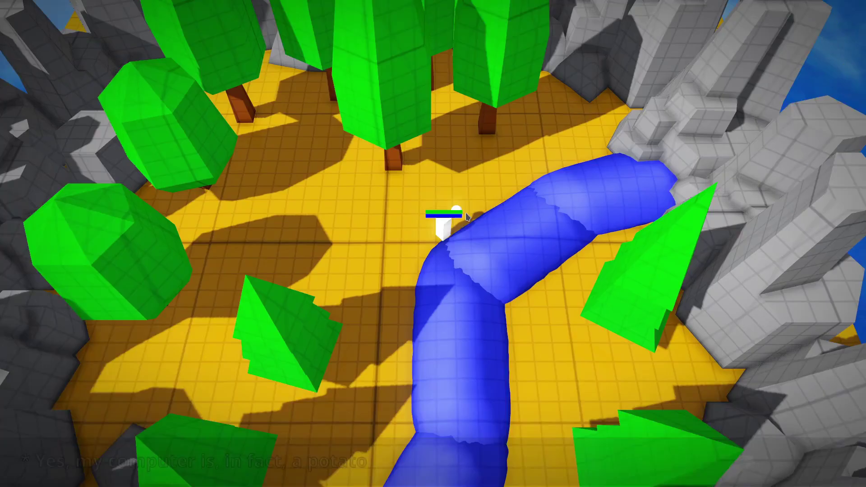
pyautogui.press('w')
pyautogui.press('d')
pyautogui.press('s')
pyautogui.press('a')
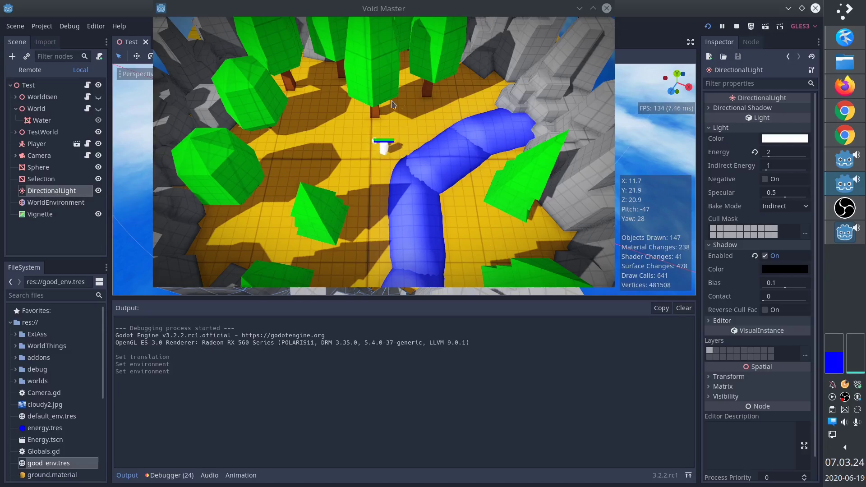
# Step: Compare the running scene with the DirectionalLight hidden and shown, and assign good_env.tres to the WorldEnvironment
pyautogui.click(99, 191)
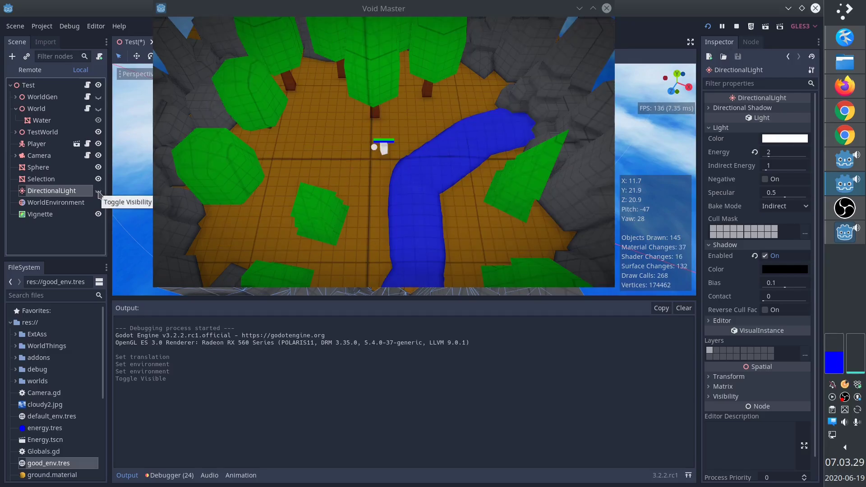
pyautogui.click(98, 191)
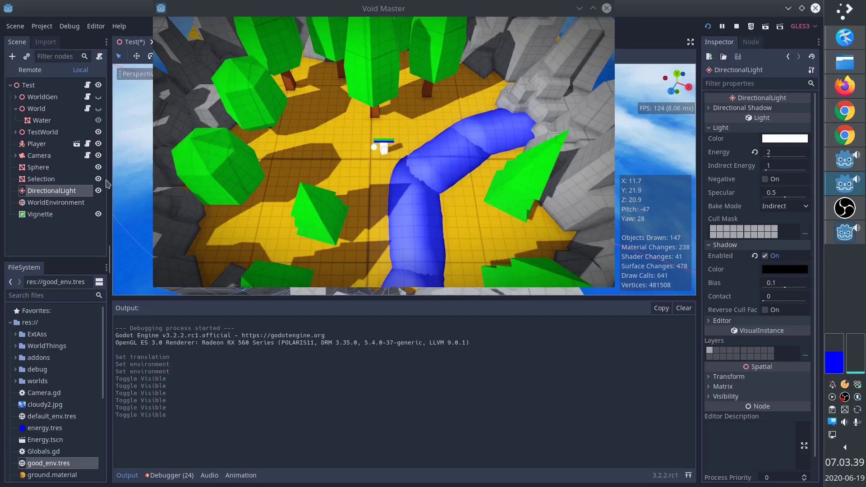
pyautogui.click(59, 202)
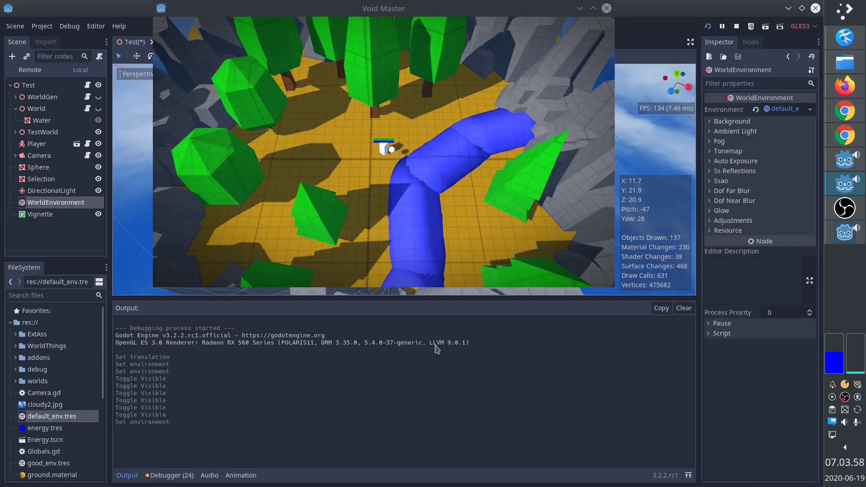
pyautogui.moveTo(48, 463); pyautogui.dragTo(782, 110)
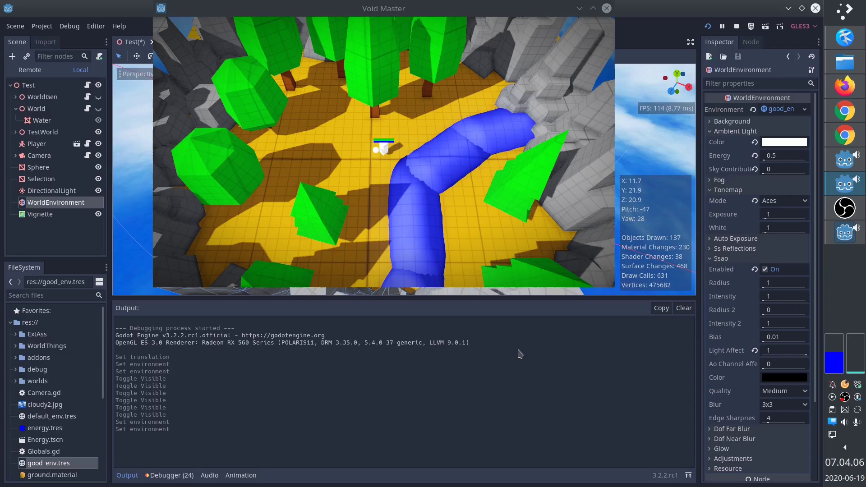
# Step: Toggle the Vignette node's visibility off and on to compare its effect in the running game
pyautogui.click(54, 215)
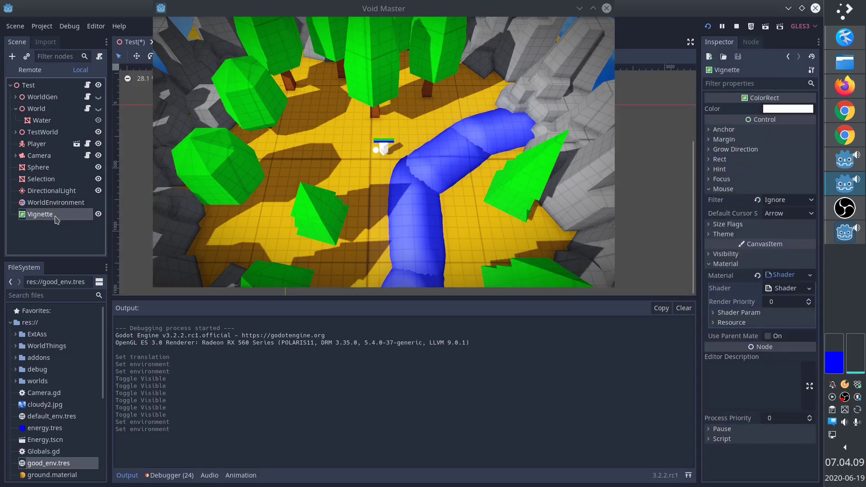
pyautogui.click(99, 214)
pyautogui.click(99, 215)
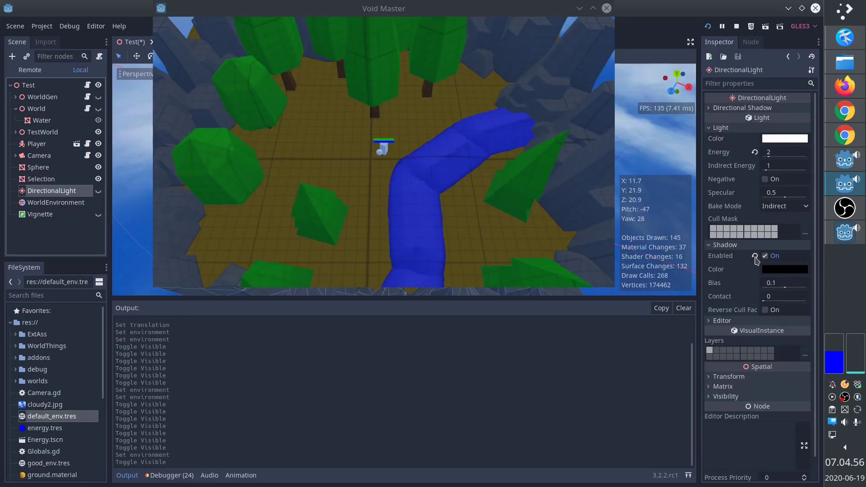
# Step: Disable the DirectionalLight's shadow, reset its energy to 1, and make the light visible
pyautogui.click(755, 256)
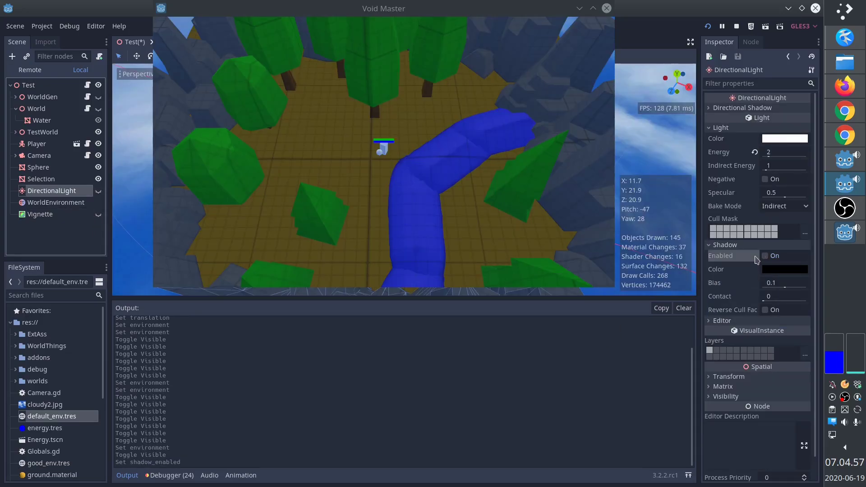
pyautogui.click(755, 152)
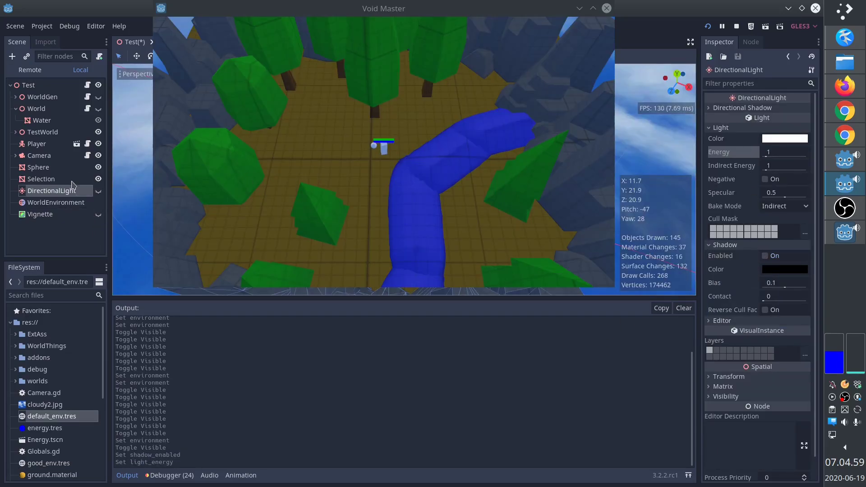
pyautogui.click(98, 191)
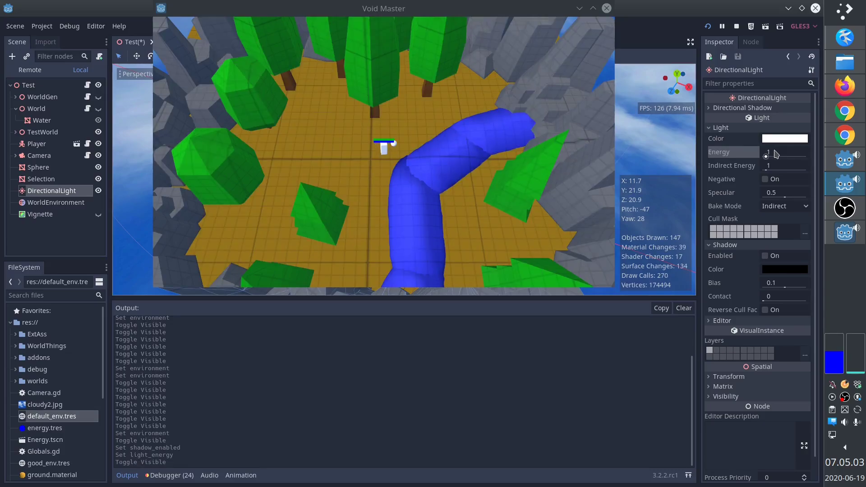
# Step: Set the DirectionalLight's energy to 2 and enable its shadow
pyautogui.click(781, 154)
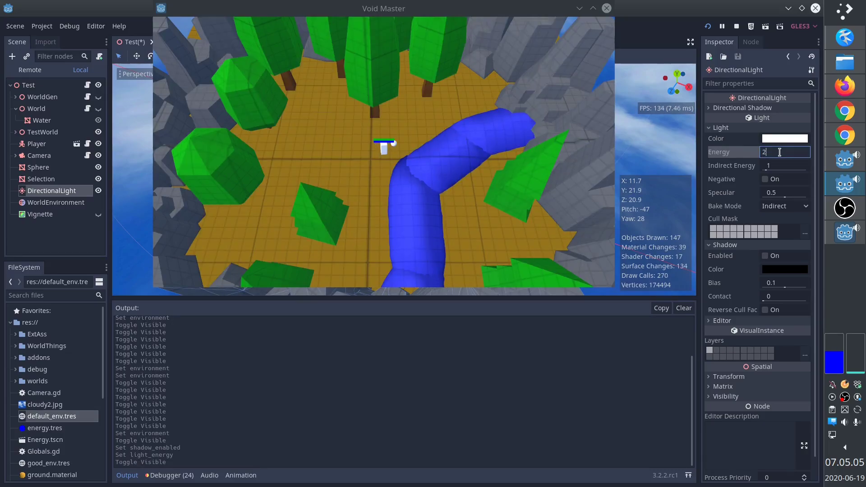
pyautogui.press('Return')
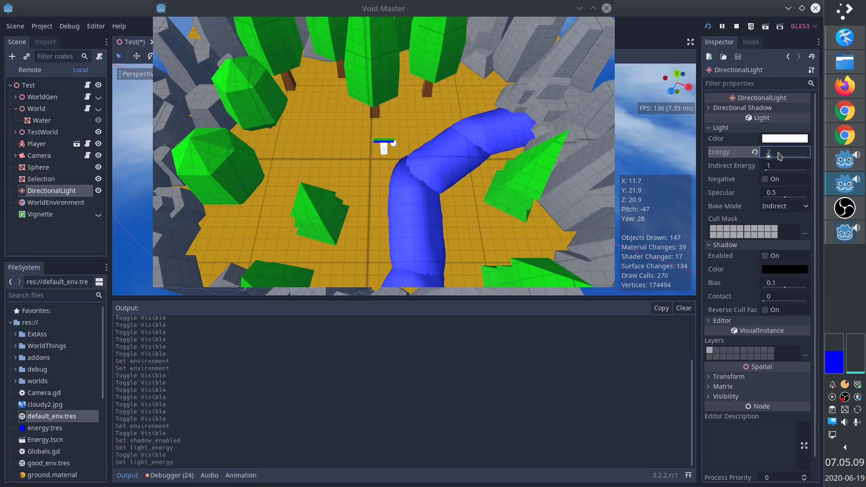
pyautogui.click(765, 256)
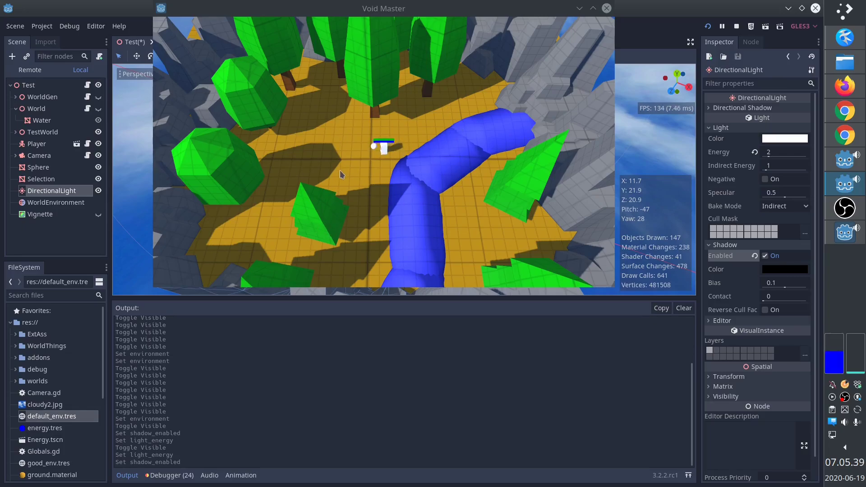
# Step: Hide the DirectionalLight and review the WorldEnvironment's Background settings, including the panorama sky
pyautogui.click(98, 190)
pyautogui.click(63, 203)
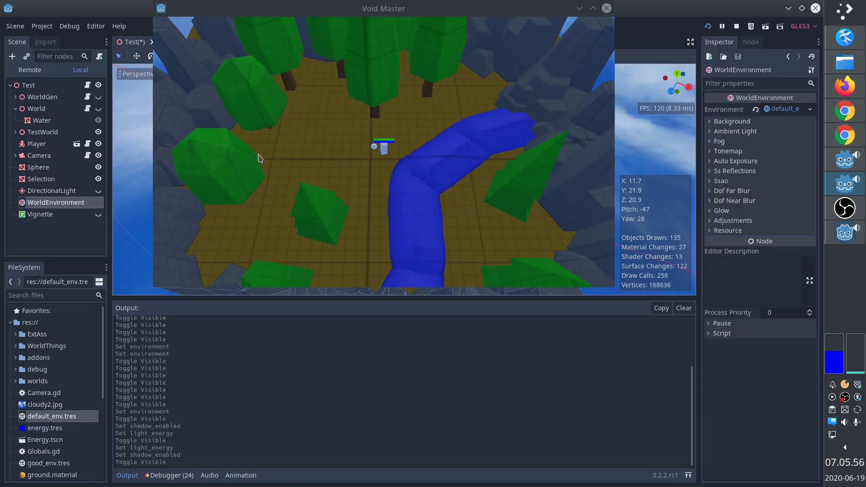
pyautogui.click(776, 121)
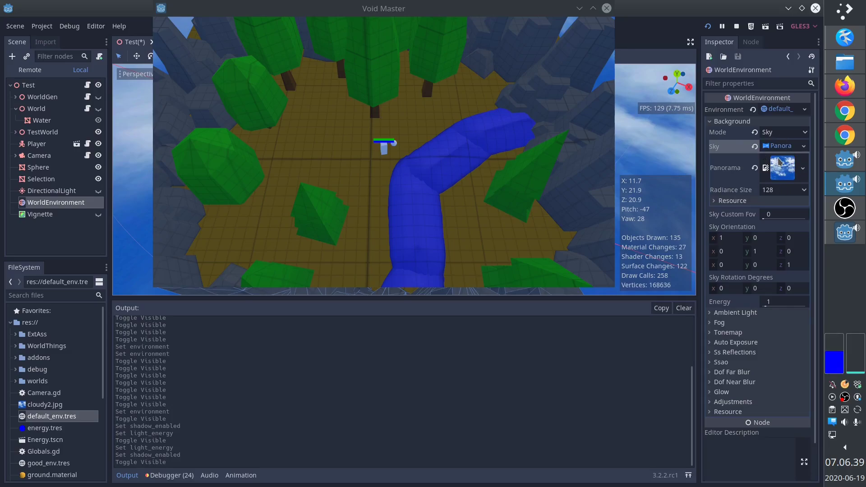
pyautogui.click(731, 122)
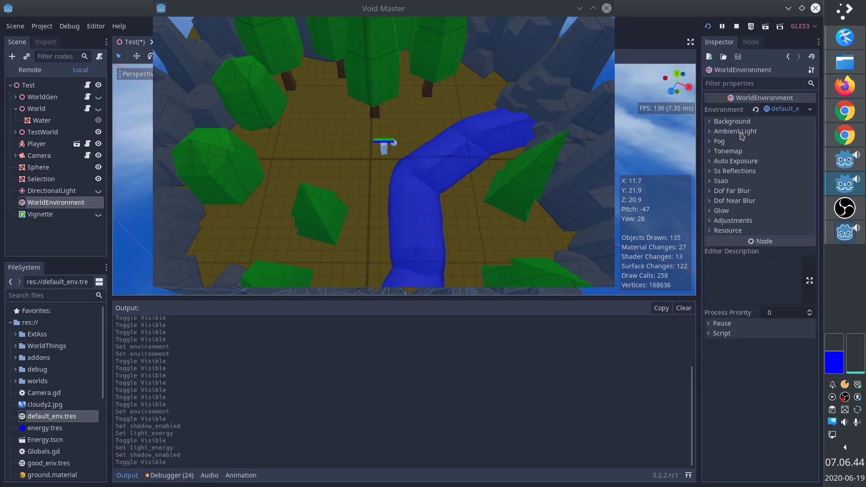
# Step: Set the WorldEnvironment's ambient light sky contribution to 0 and its color to white (RGB 255, 255, 255)
pyautogui.click(737, 131)
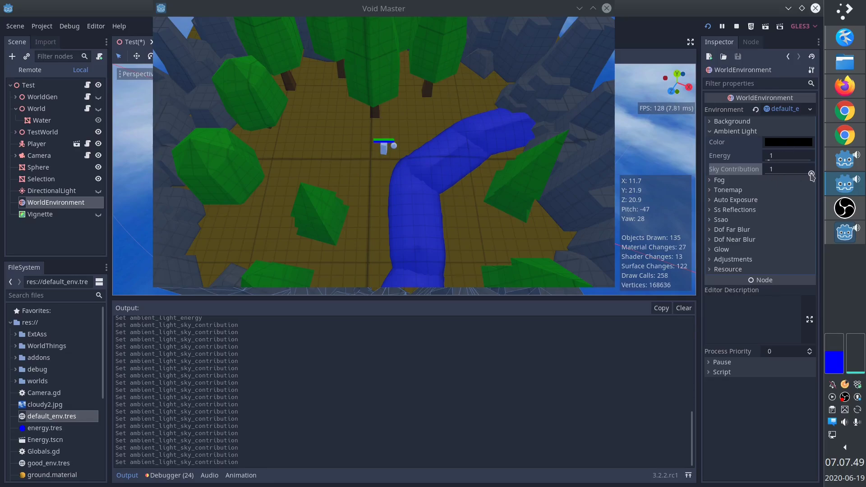
pyautogui.moveTo(812, 176); pyautogui.dragTo(776, 174)
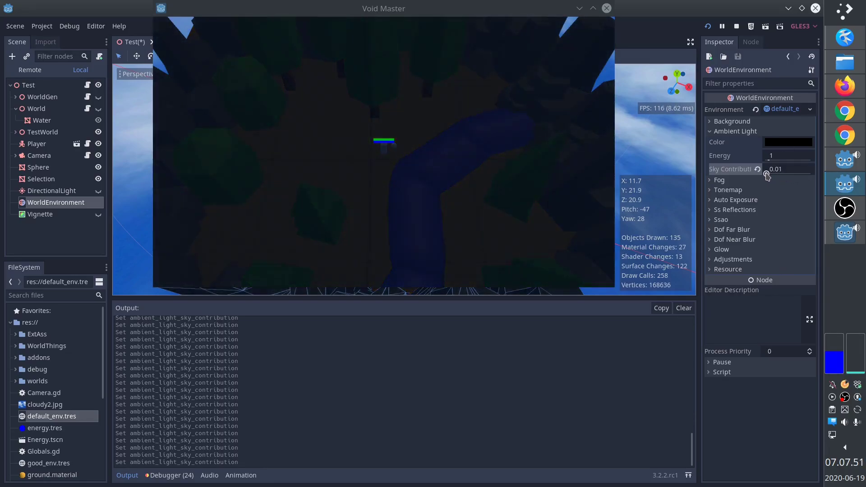
pyautogui.click(781, 144)
pyautogui.click(750, 162)
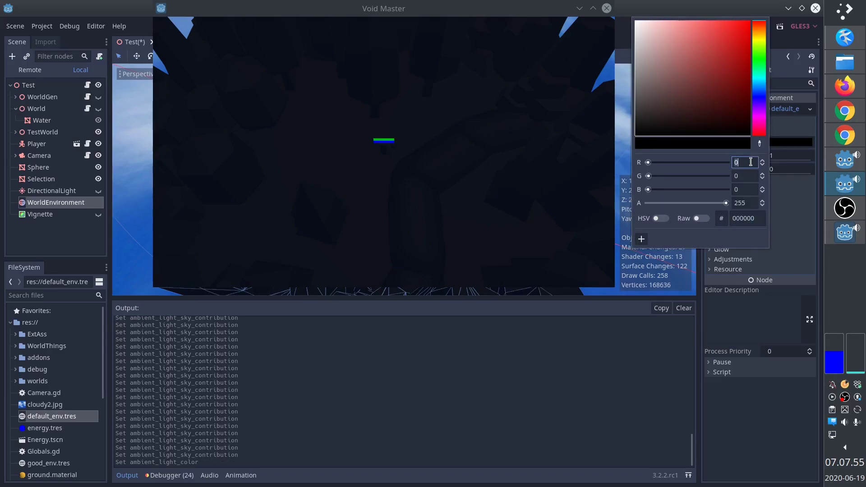
pyautogui.write('255')
pyautogui.click(750, 176)
pyautogui.write('255')
pyautogui.click(750, 189)
pyautogui.write('255')
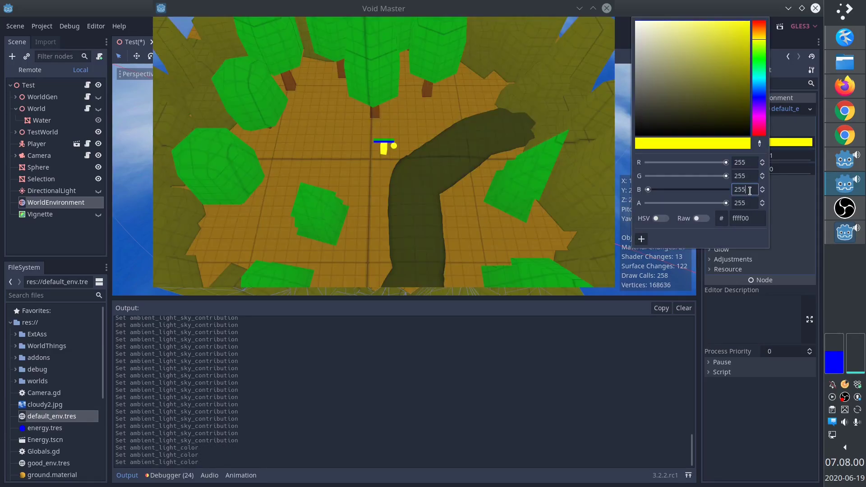
pyautogui.press('Return')
pyautogui.click(688, 161)
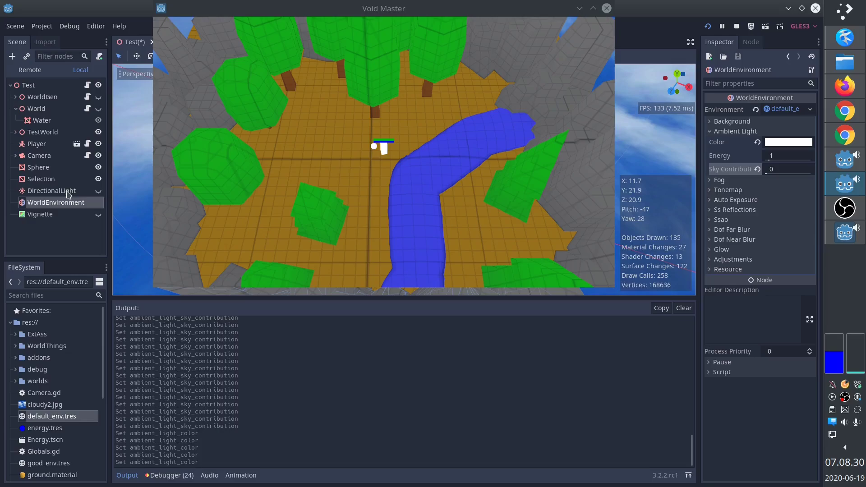
# Step: Set the ambient light energy to 0.5
pyautogui.click(787, 156)
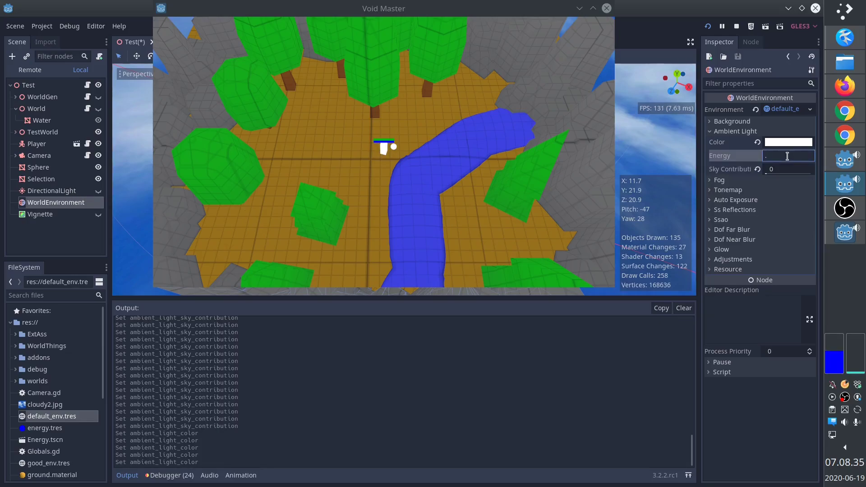
pyautogui.write('0.5')
pyautogui.press('Return')
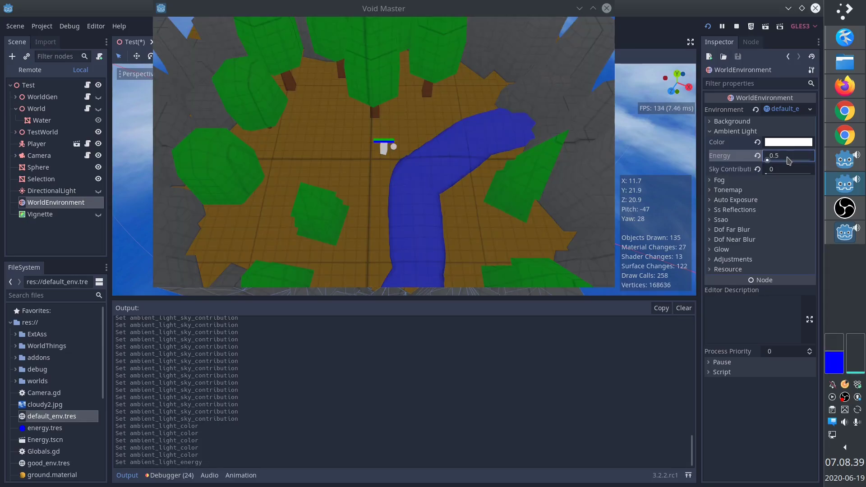
# Step: Set the WorldEnvironment's tonemap mode to Aces
pyautogui.click(728, 190)
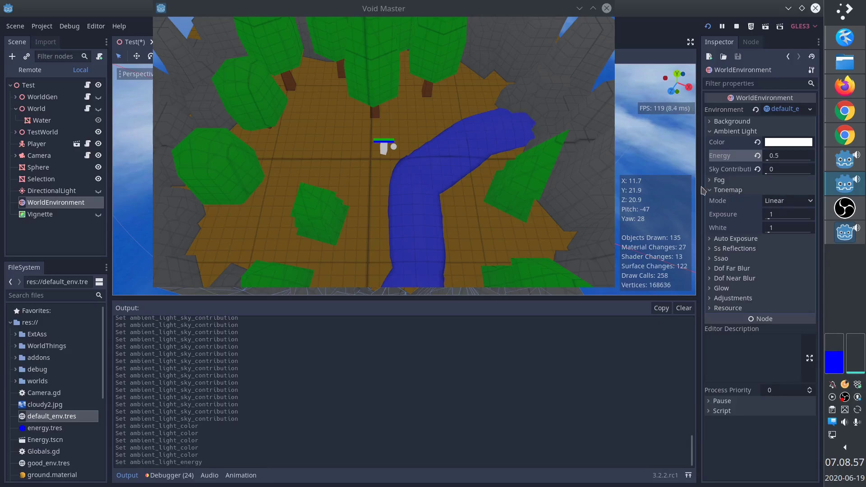
pyautogui.click(801, 207)
pyautogui.click(782, 246)
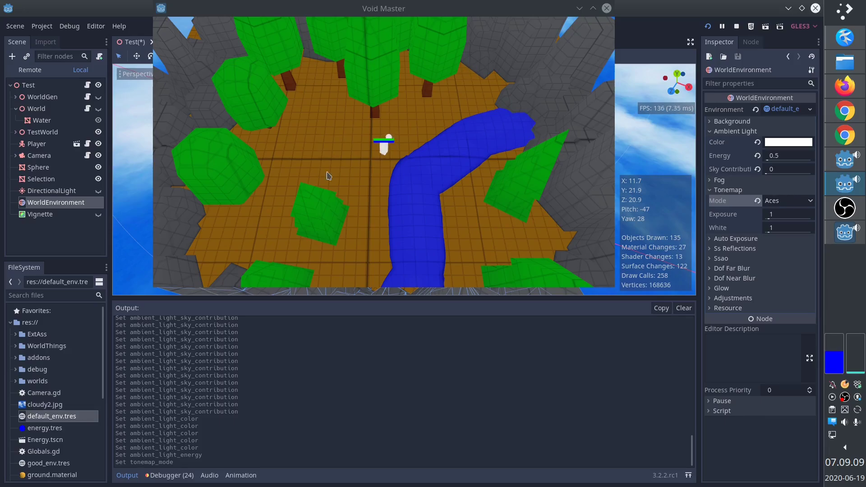
# Step: Switch the tonemap mode to Filmic for comparison and return it to Aces
pyautogui.click(785, 205)
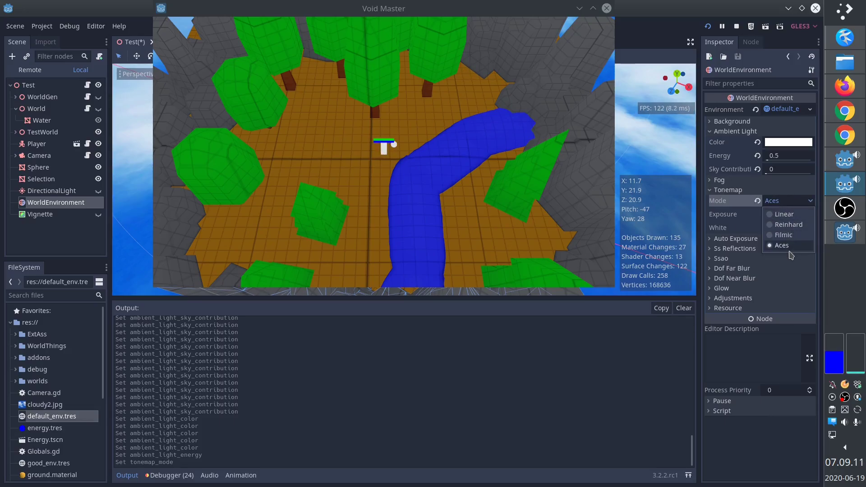
pyautogui.click(783, 235)
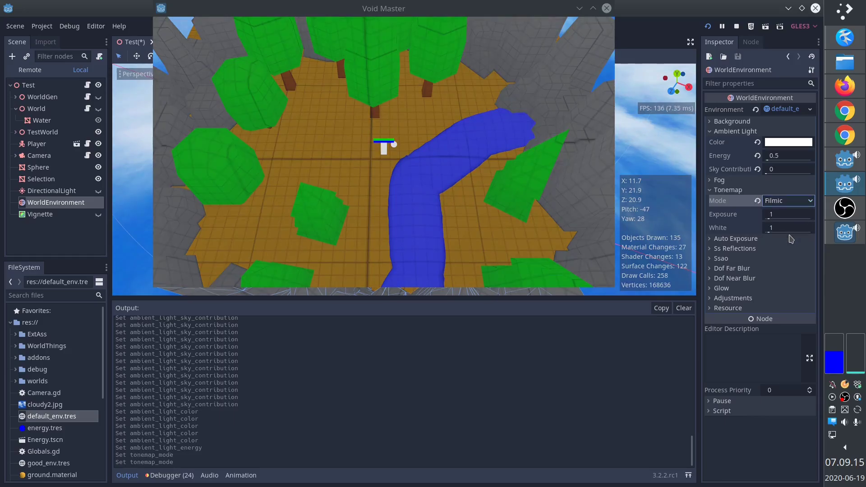
pyautogui.click(786, 204)
pyautogui.click(778, 244)
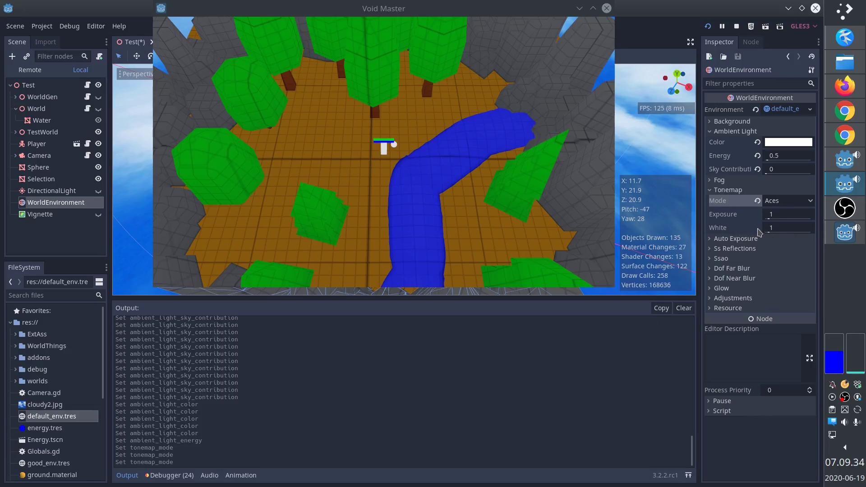
# Step: Enable SSAO in the WorldEnvironment and make the DirectionalLight visible
pyautogui.click(734, 261)
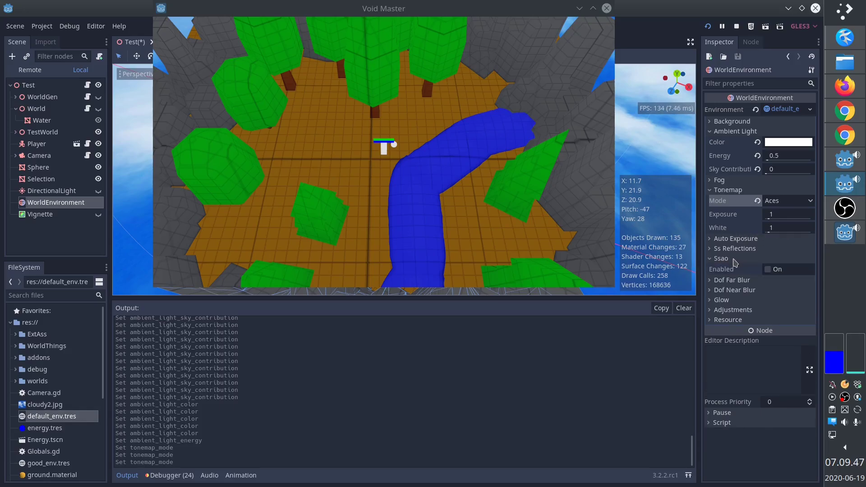
pyautogui.click(767, 270)
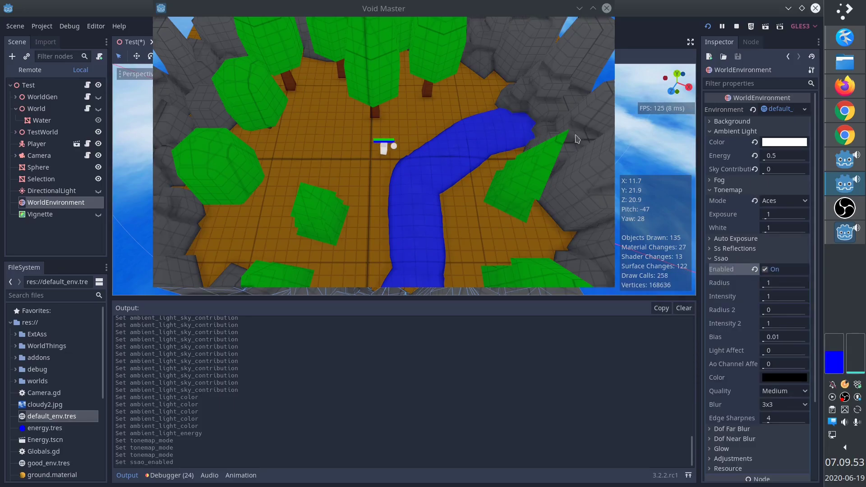
pyautogui.click(98, 191)
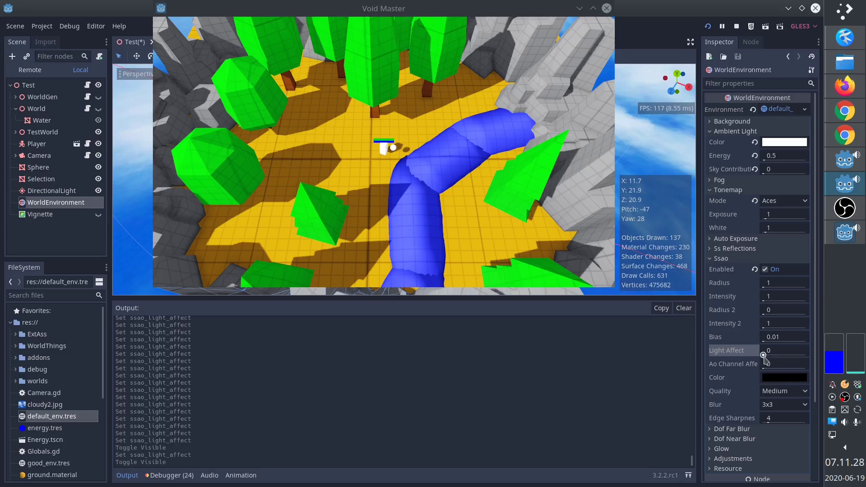
# Step: Set the WorldEnvironment's SSAO light affect to 1 and hide the DirectionalLight
pyautogui.moveTo(763, 355); pyautogui.dragTo(806, 356)
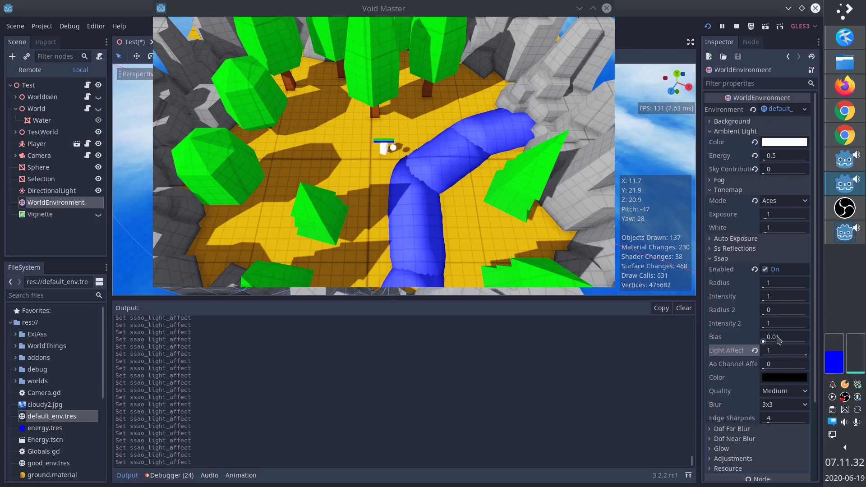
pyautogui.click(98, 191)
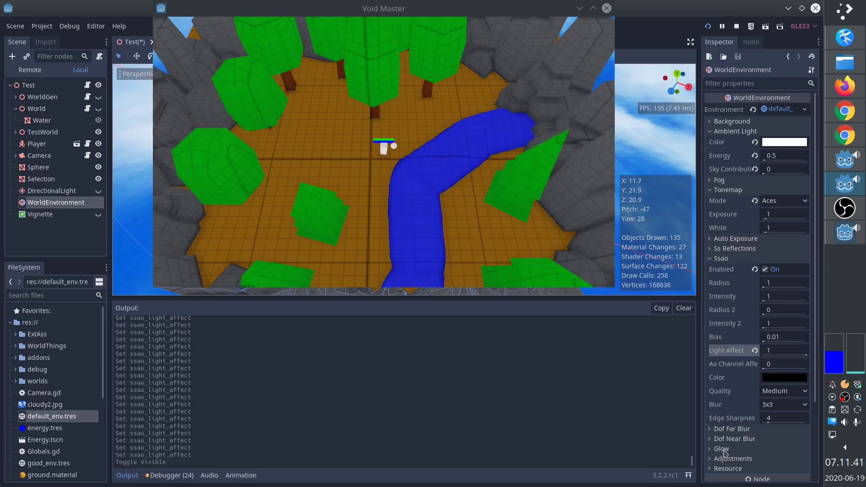
# Step: Enable Glow in the WorldEnvironment's settings
pyautogui.click(722, 448)
pyautogui.scroll(-2, 741, 360)
pyautogui.click(765, 363)
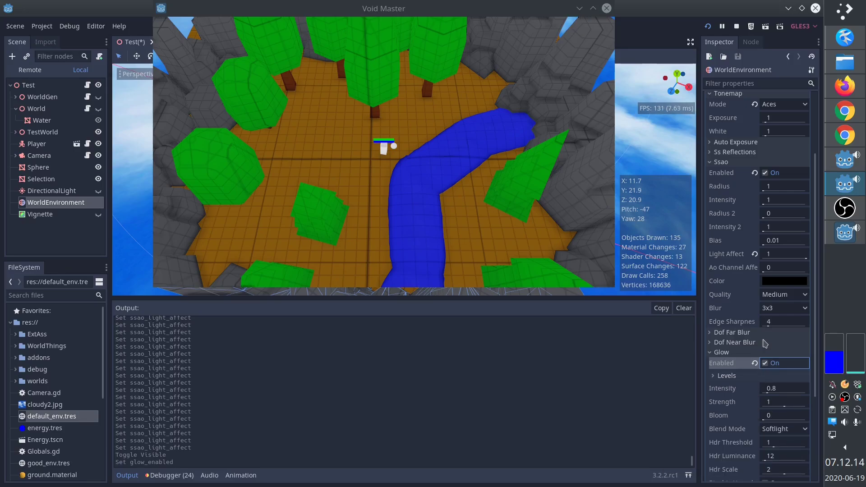
# Step: Make the Vignette node visible and minimize the running game window to reveal the 2D viewport
pyautogui.click(70, 216)
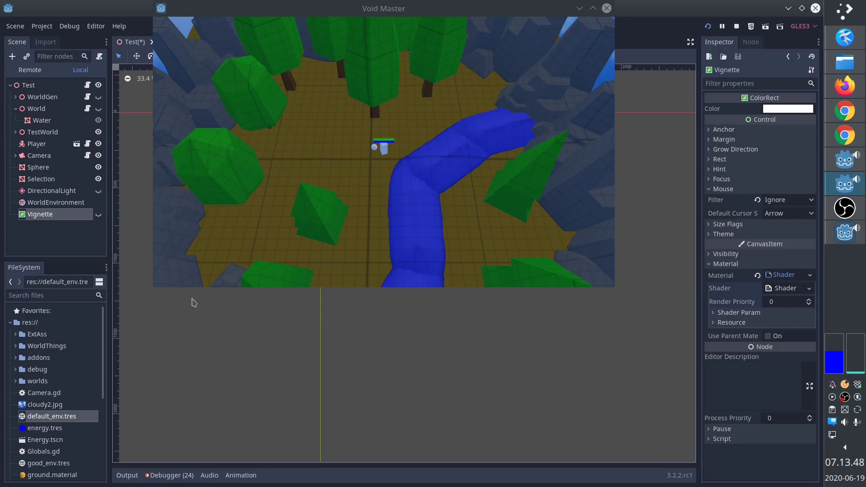
pyautogui.click(98, 214)
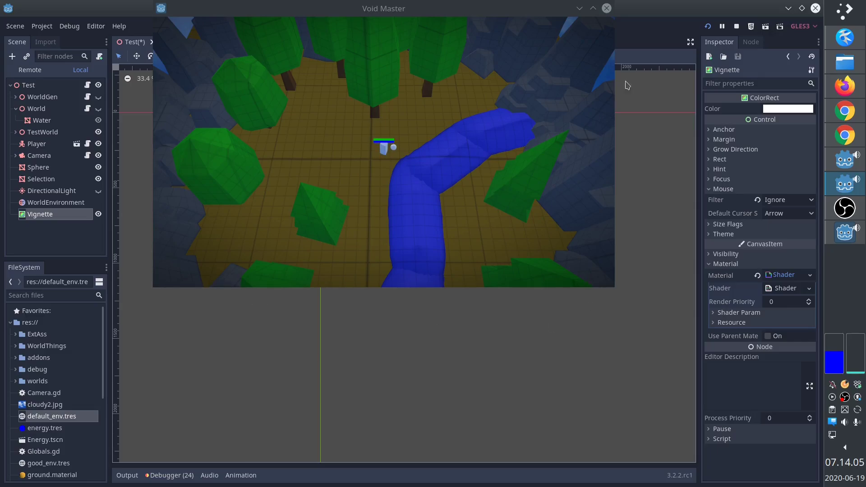
pyautogui.click(580, 9)
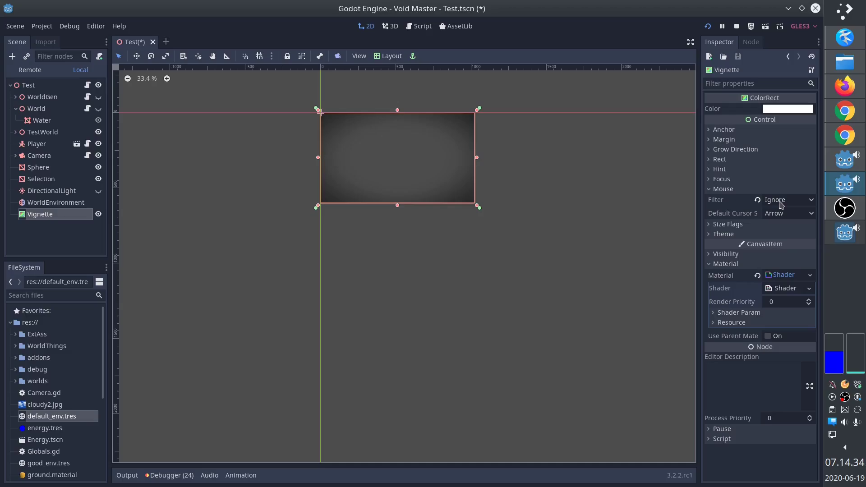
# Step: Open the Vignette material's shader code and examine the commented COLOR.rgb mix line and the COLOR.a line
pyautogui.click(781, 288)
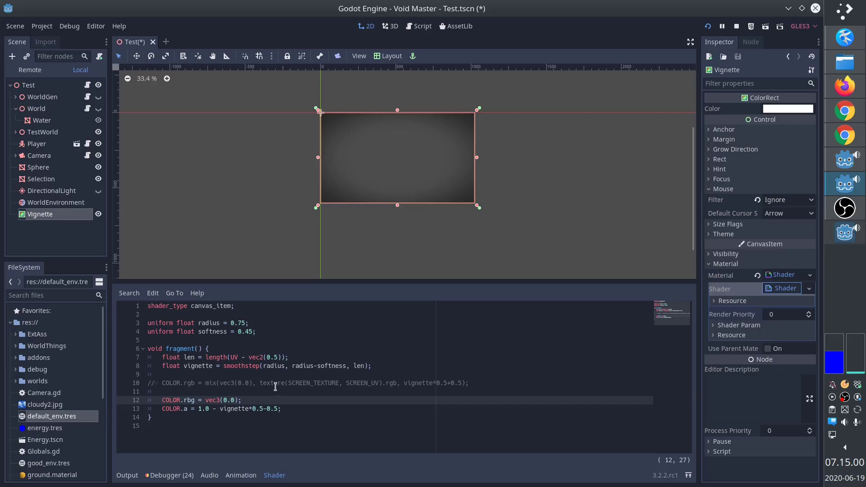
pyautogui.click(318, 383)
pyautogui.press('End')
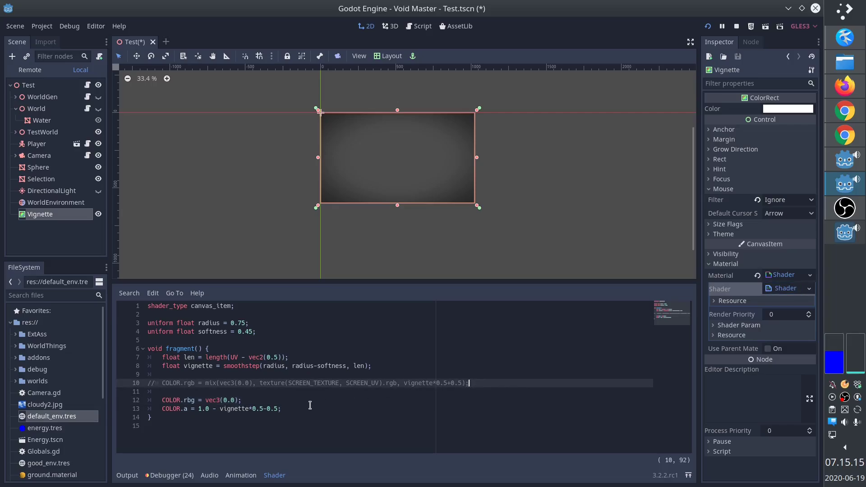
pyautogui.click(300, 407)
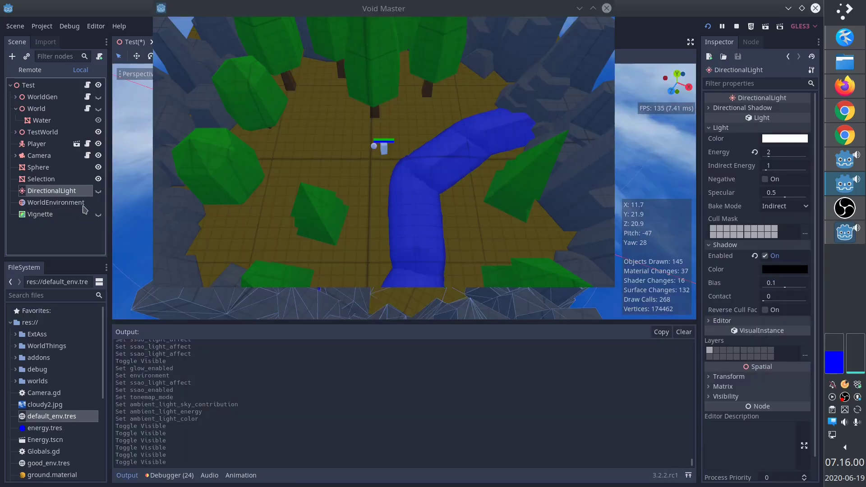
# Step: Show the DirectionalLight for comparison under the default environment and hide it again
pyautogui.click(98, 191)
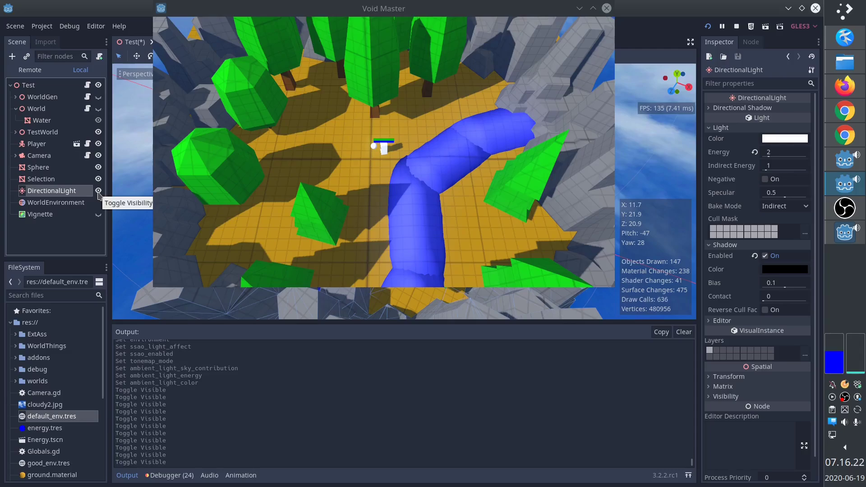
pyautogui.click(99, 191)
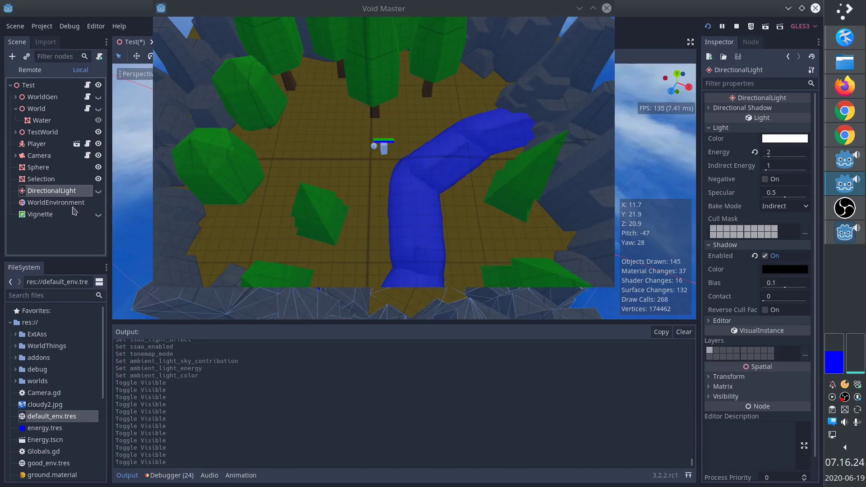
# Step: Assign good_env.tres as the WorldEnvironment's environment and make the DirectionalLight and Vignette visible
pyautogui.click(75, 203)
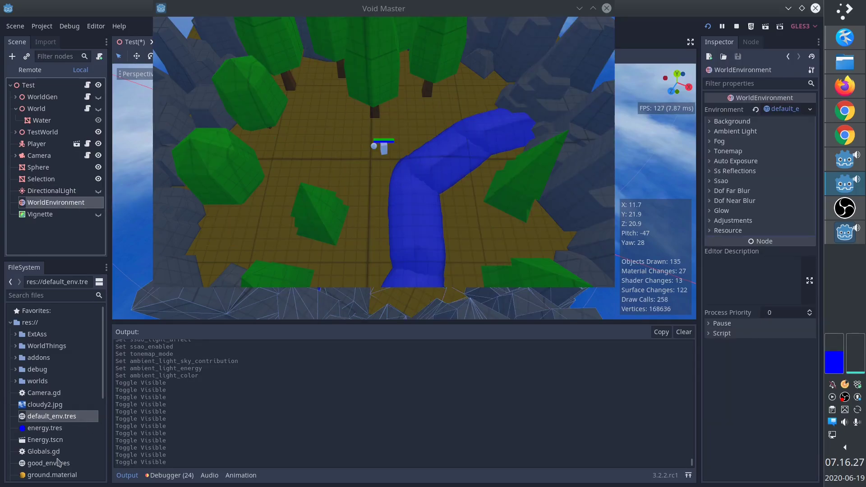
pyautogui.moveTo(58, 466); pyautogui.dragTo(784, 109)
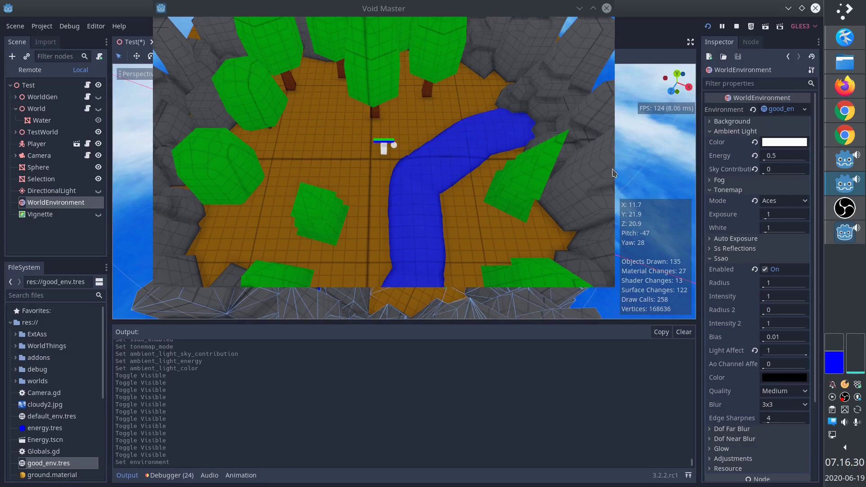
pyautogui.click(99, 191)
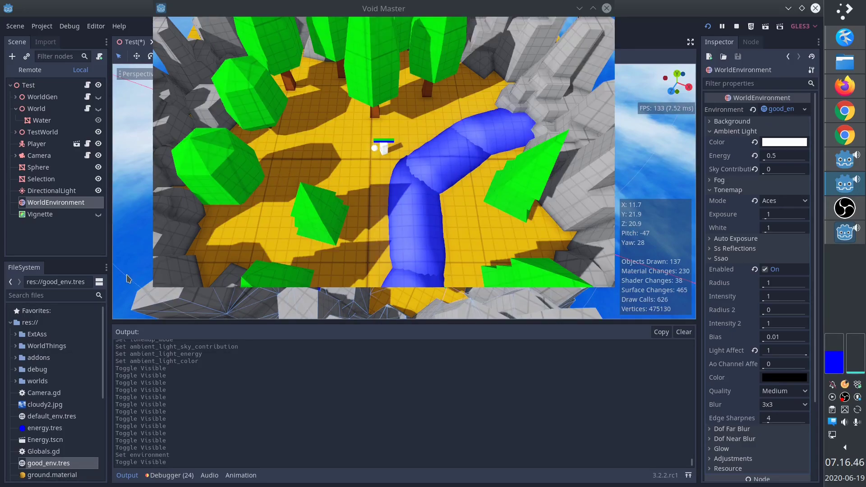
pyautogui.click(99, 215)
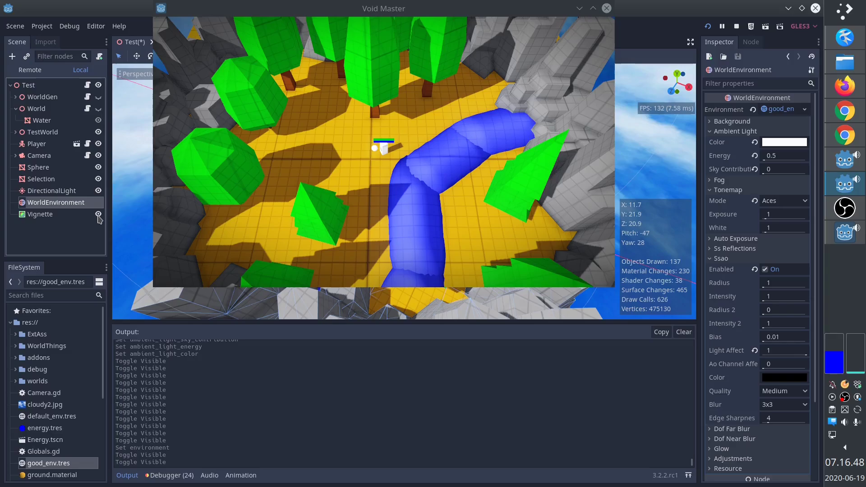
# Step: Move the player around in the running game to check the lighting and vignette
pyautogui.click(438, 124)
pyautogui.press('w')
pyautogui.press('a')
pyautogui.press('s')
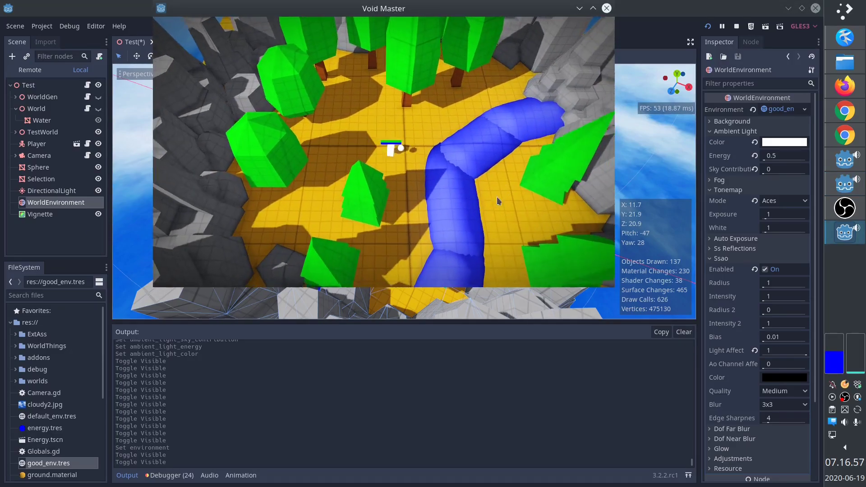